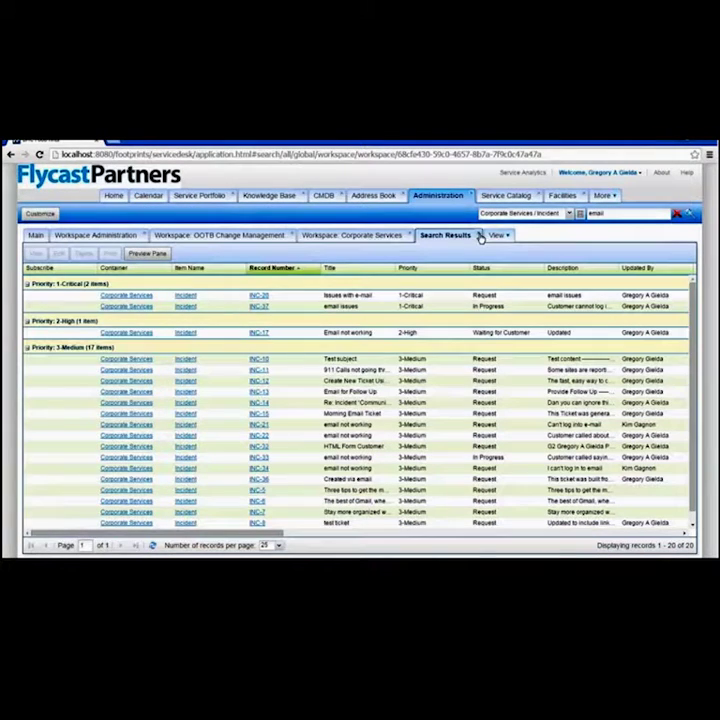
Close the search results and look over the management sections on the main administration page.
{"action": "left_click", "coordinate": [479, 235]}
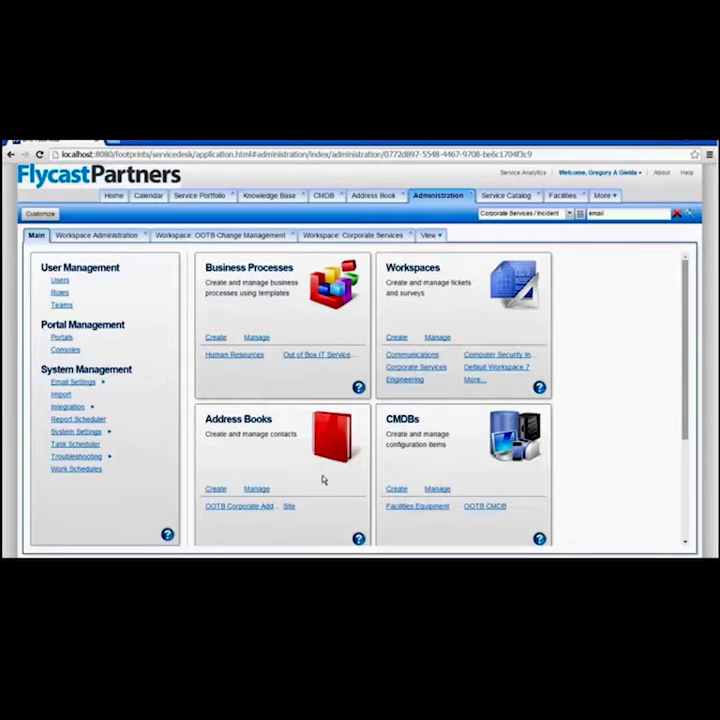
{"action": "scroll", "coordinate": [323, 480], "scroll_direction": "down", "scroll_amount": 1}
{"action": "scroll", "coordinate": [323, 480], "scroll_direction": "down", "scroll_amount": 2}
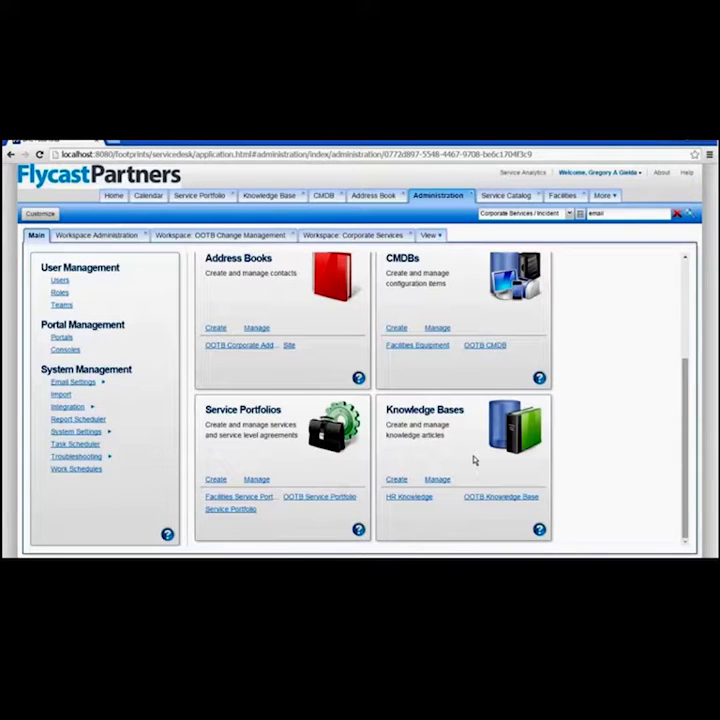
{"action": "scroll", "coordinate": [474, 460], "scroll_direction": "up", "scroll_amount": 3}
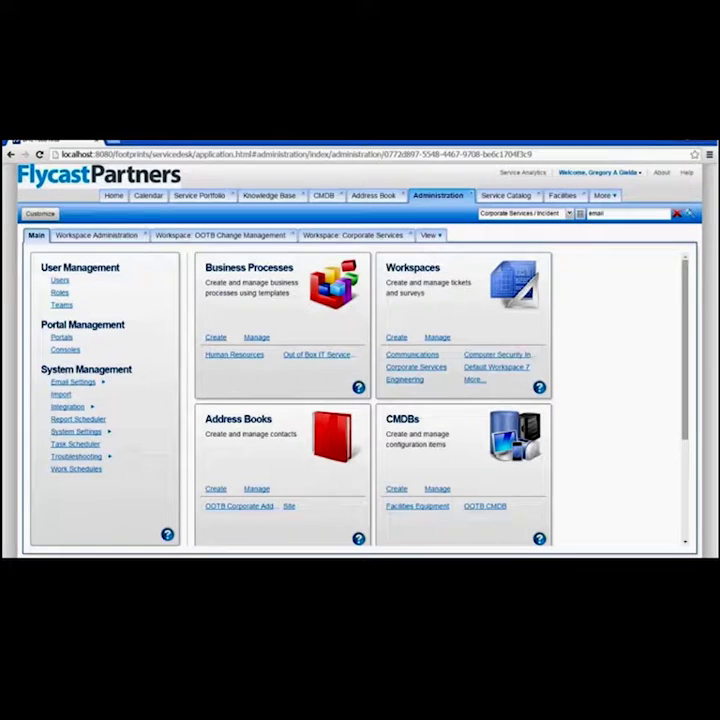
Review the contents of the IT Service Management process template for a new business process, and close it without creating anything.
{"action": "left_click", "coordinate": [215, 338]}
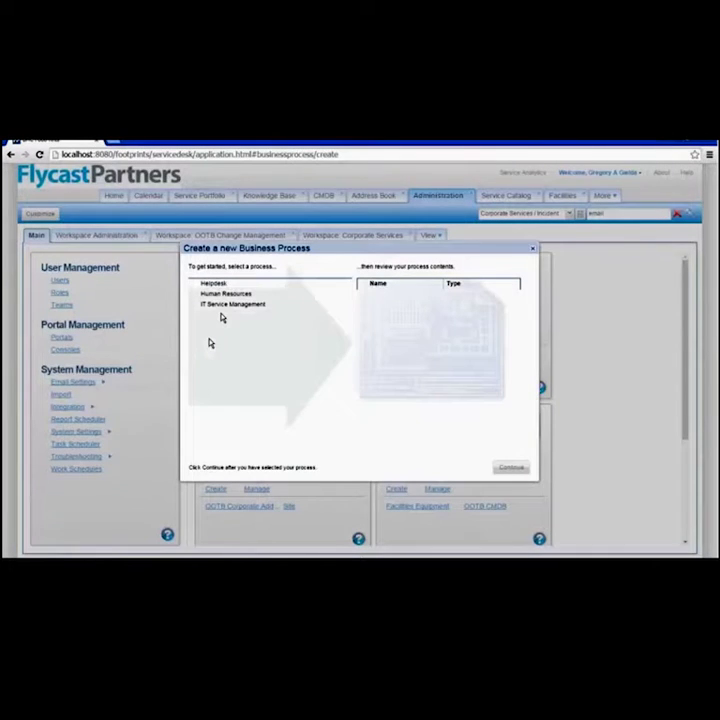
{"action": "left_click", "coordinate": [226, 305]}
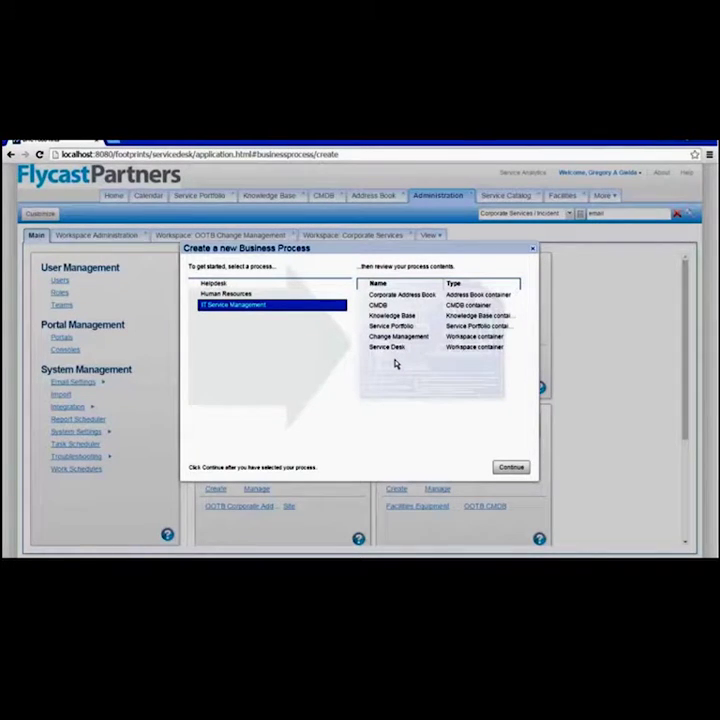
{"action": "left_click", "coordinate": [534, 252]}
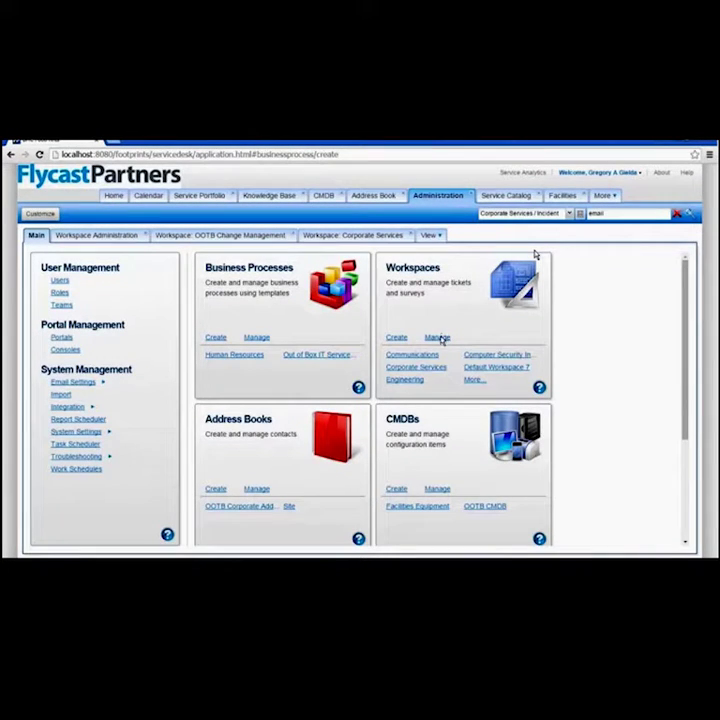
Open the Corporate Services workspace and view the business rule types available for the Rejected-to-Closed transition in its incident workflow.
{"action": "left_click", "coordinate": [441, 338]}
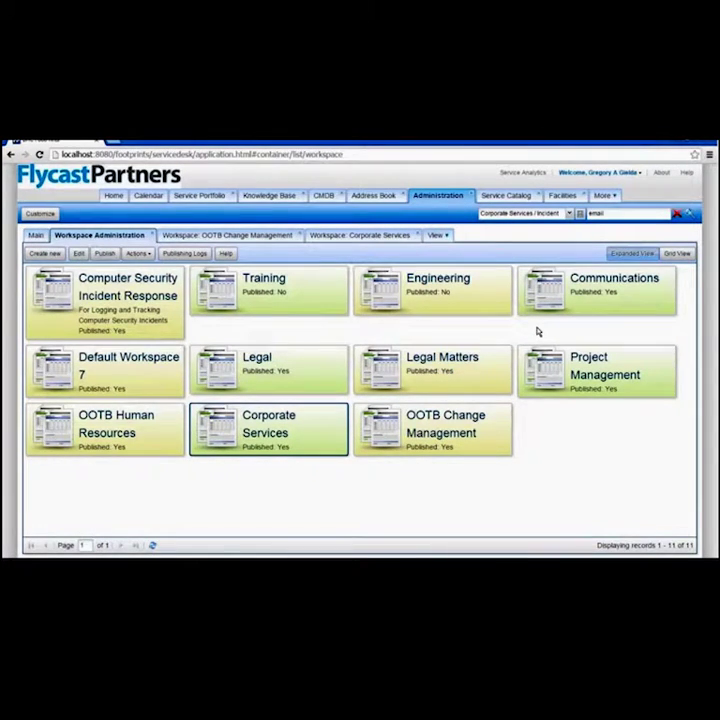
{"action": "double_click", "coordinate": [304, 443]}
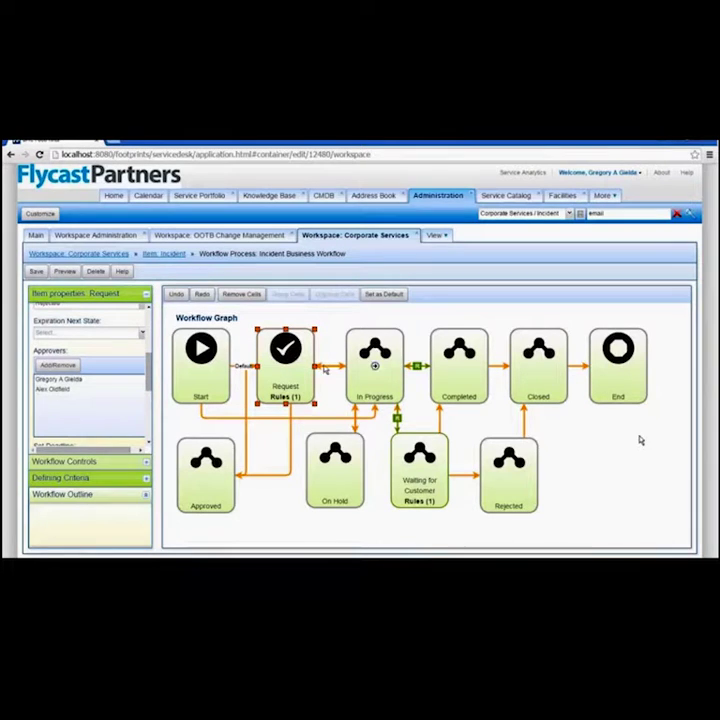
{"action": "left_click", "coordinate": [524, 422]}
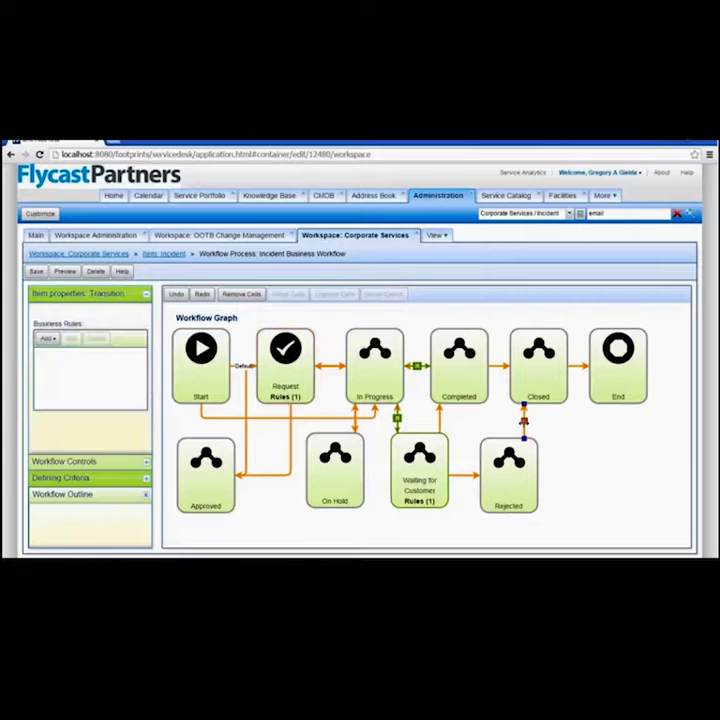
{"action": "left_click", "coordinate": [55, 341]}
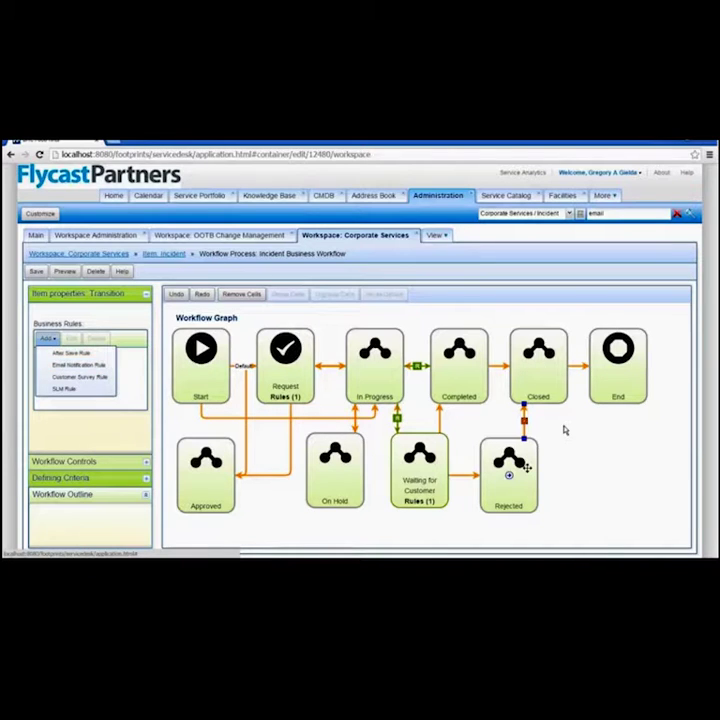
{"action": "left_click", "coordinate": [563, 461]}
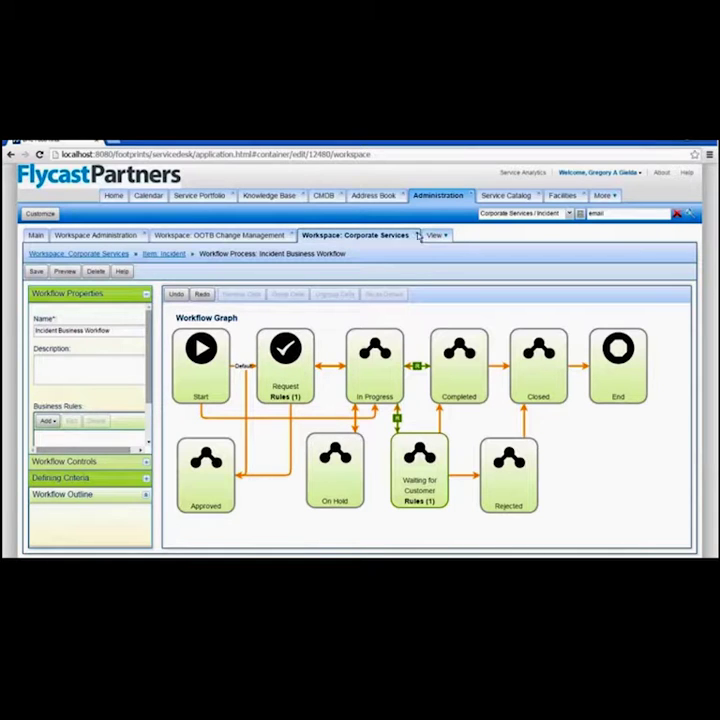
Close the workflow's workspace editor and reopen the Corporate Services workspace at its Incident record definition.
{"action": "left_click", "coordinate": [418, 235]}
{"action": "left_click", "coordinate": [354, 392]}
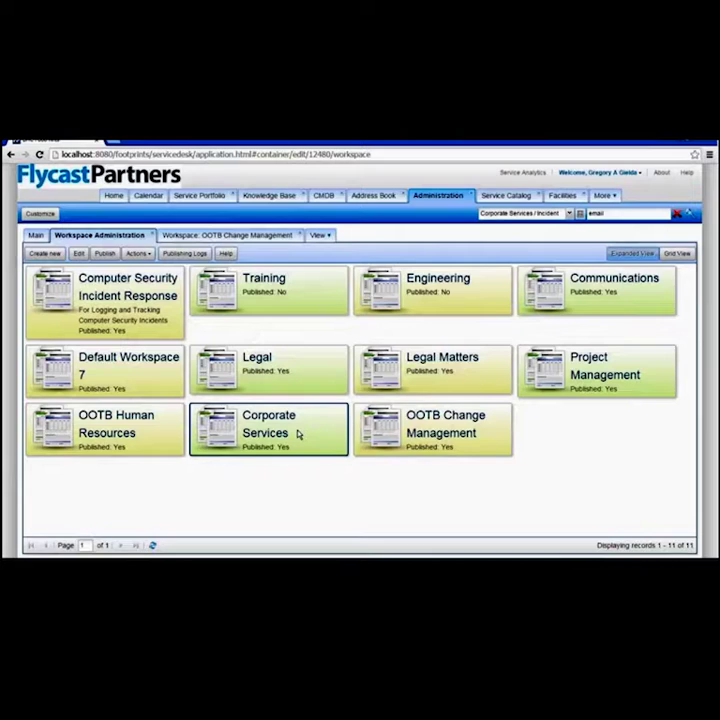
{"action": "double_click", "coordinate": [297, 433]}
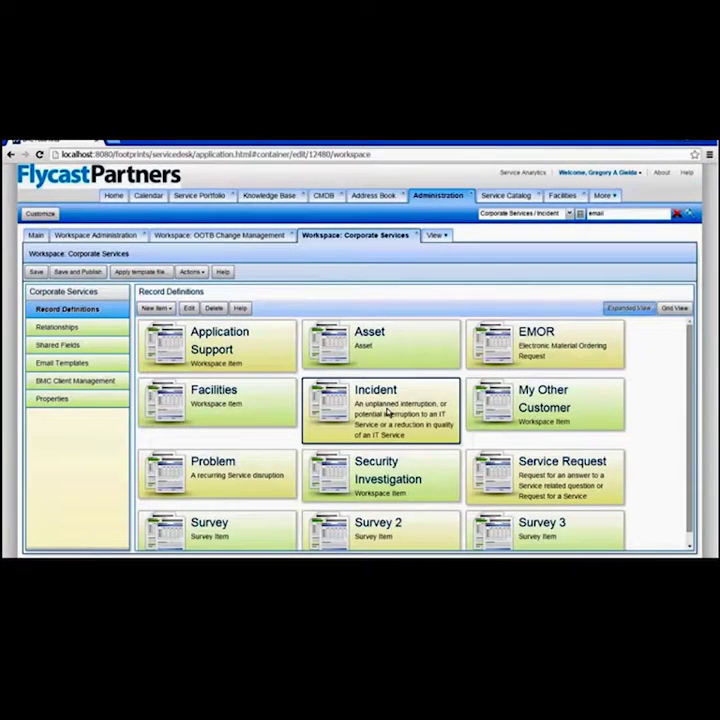
{"action": "double_click", "coordinate": [387, 412]}
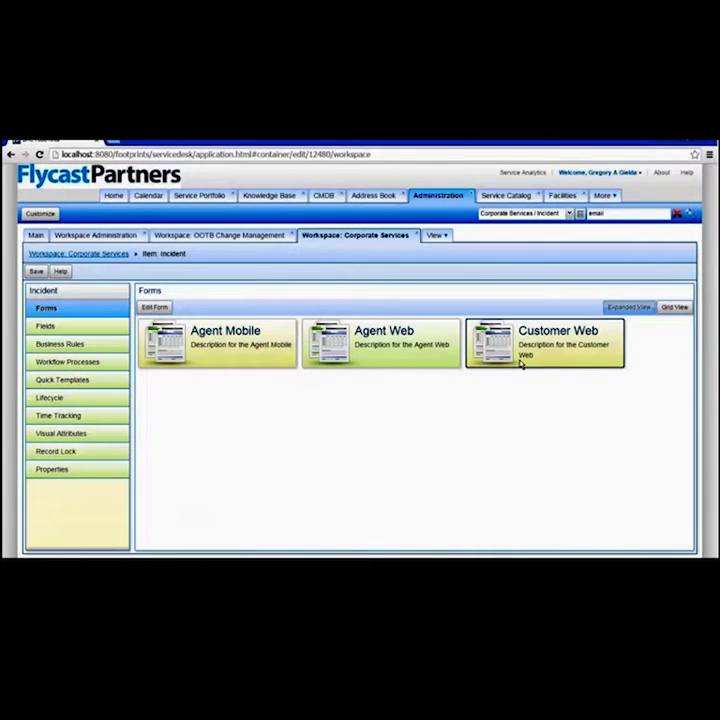
Look over the Incident forms, open the Agent Web form and examine its list of available fields.
{"action": "left_click", "coordinate": [430, 360]}
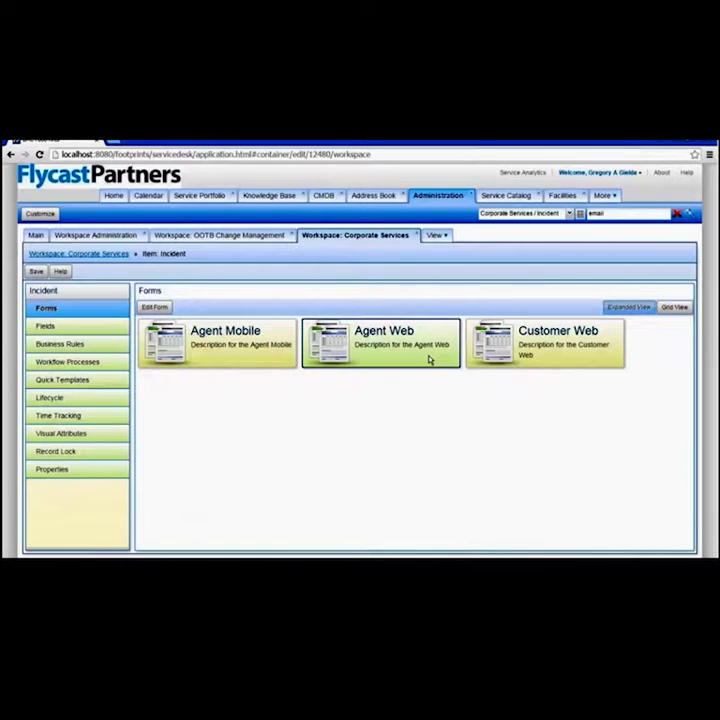
{"action": "left_click", "coordinate": [266, 345]}
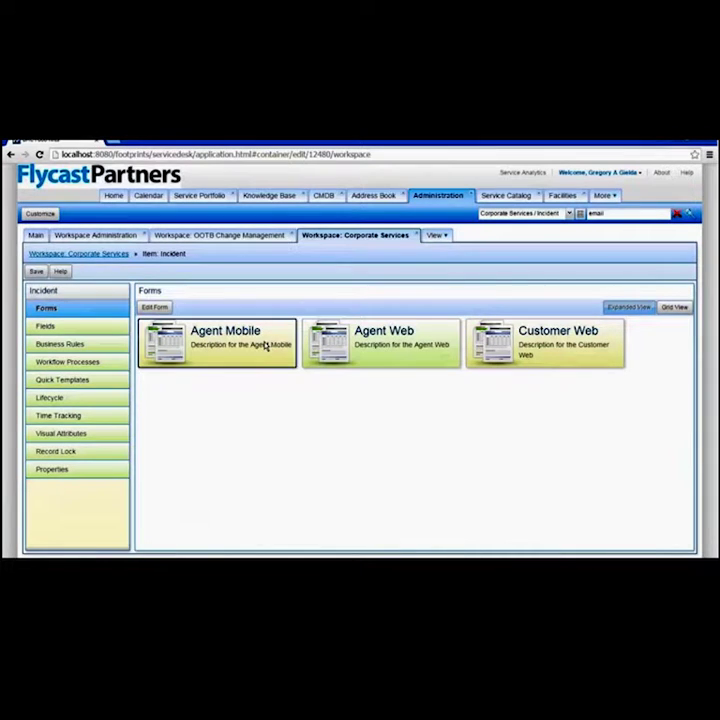
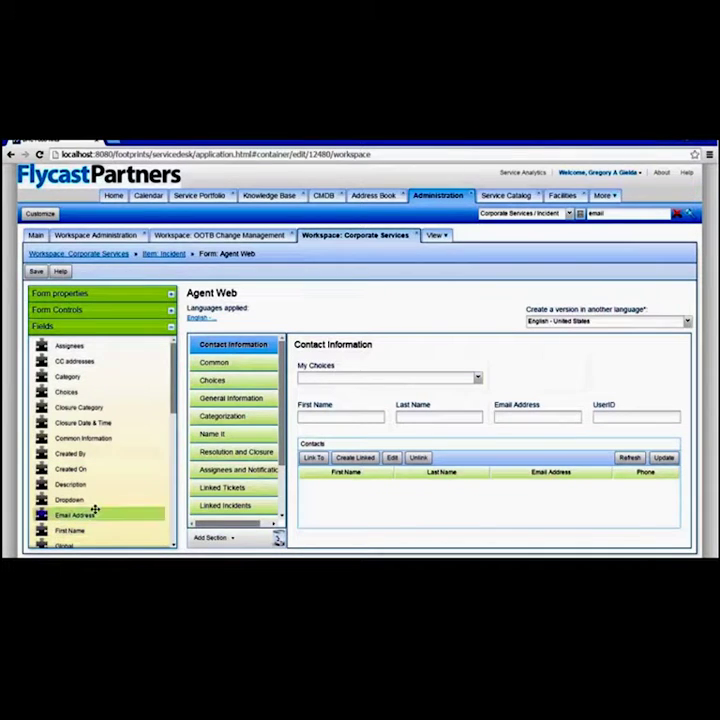
{"action": "scroll", "coordinate": [100, 510], "scroll_direction": "down", "scroll_amount": 1}
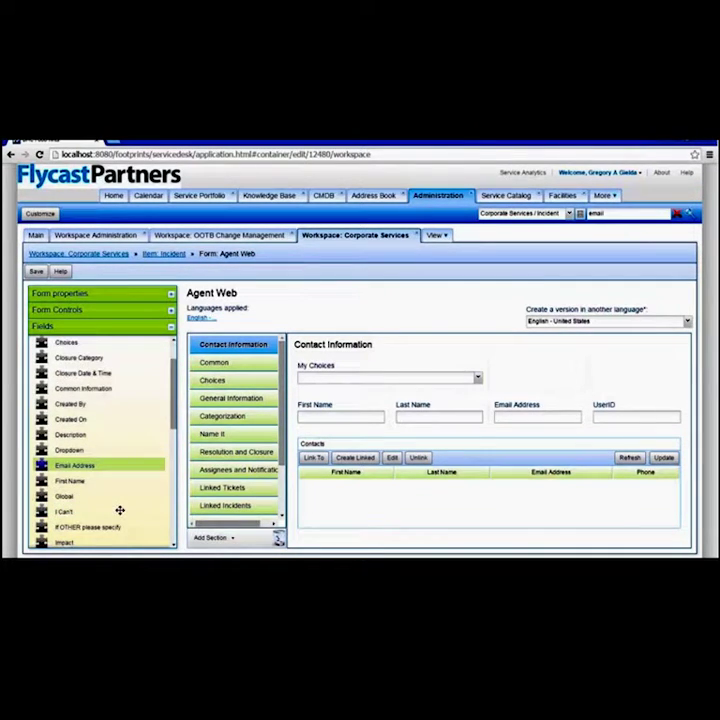
{"action": "scroll", "coordinate": [119, 510], "scroll_direction": "down", "scroll_amount": 3}
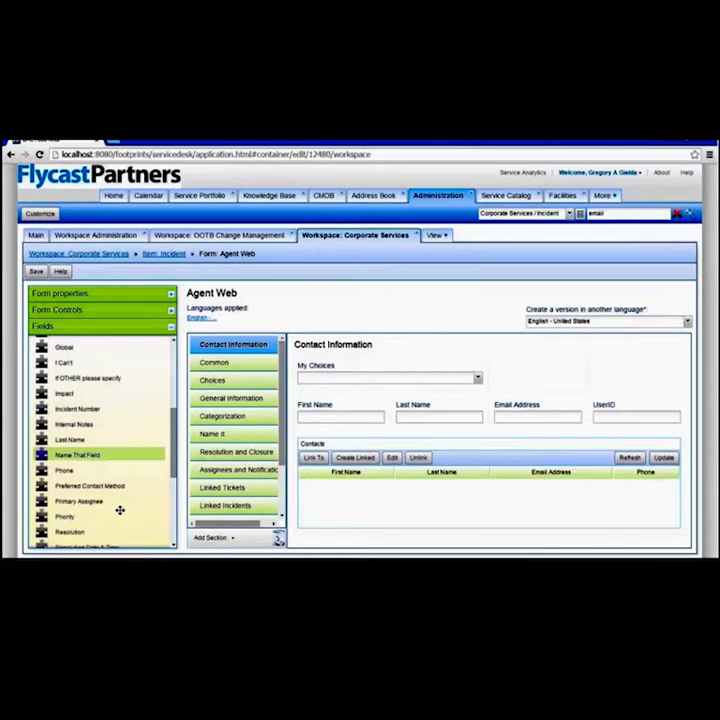
{"action": "scroll", "coordinate": [119, 510], "scroll_direction": "down", "scroll_amount": 4}
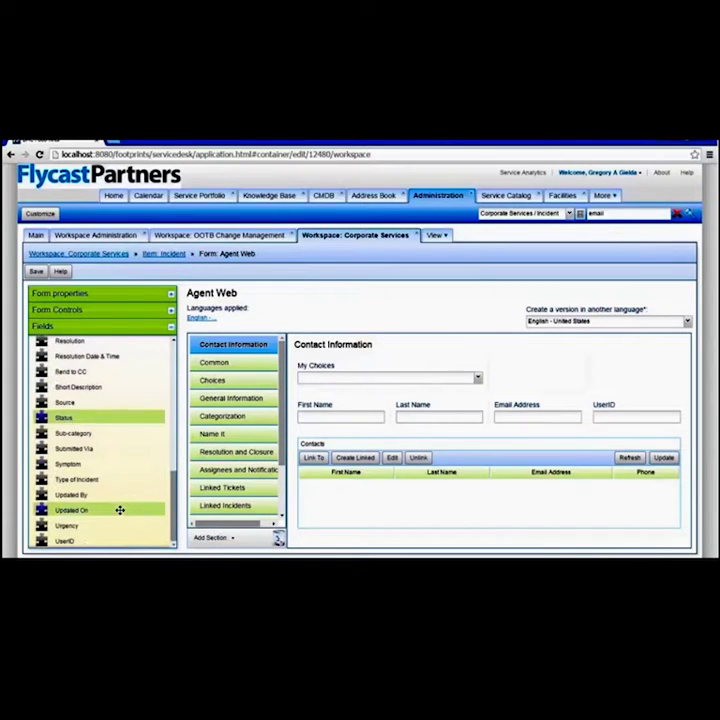
{"action": "scroll", "coordinate": [119, 510], "scroll_direction": "up", "scroll_amount": 3}
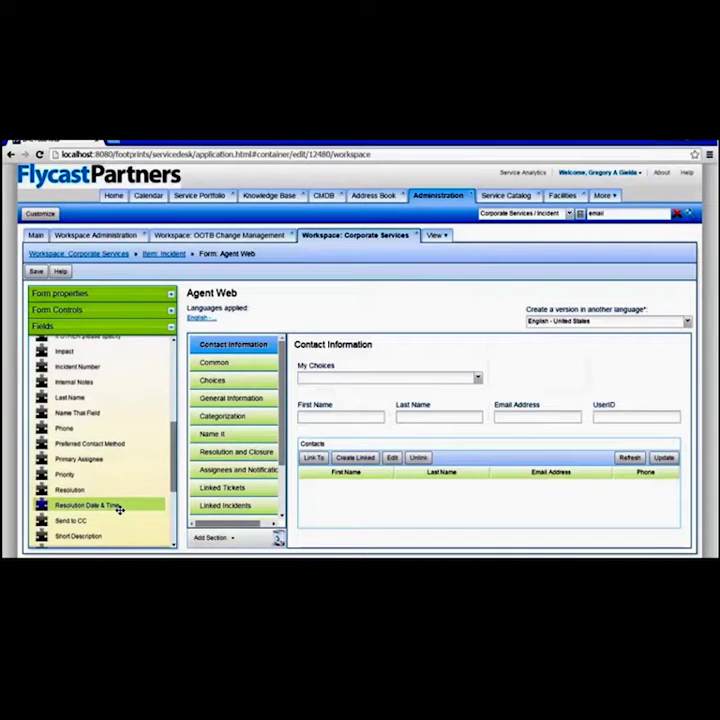
{"action": "scroll", "coordinate": [119, 510], "scroll_direction": "up", "scroll_amount": 1}
Place Name That Field in the Agent Web form's Name It section and inspect the control's properties.
{"action": "left_click_drag", "start_coordinate": [101, 473], "coordinate": [353, 372]}
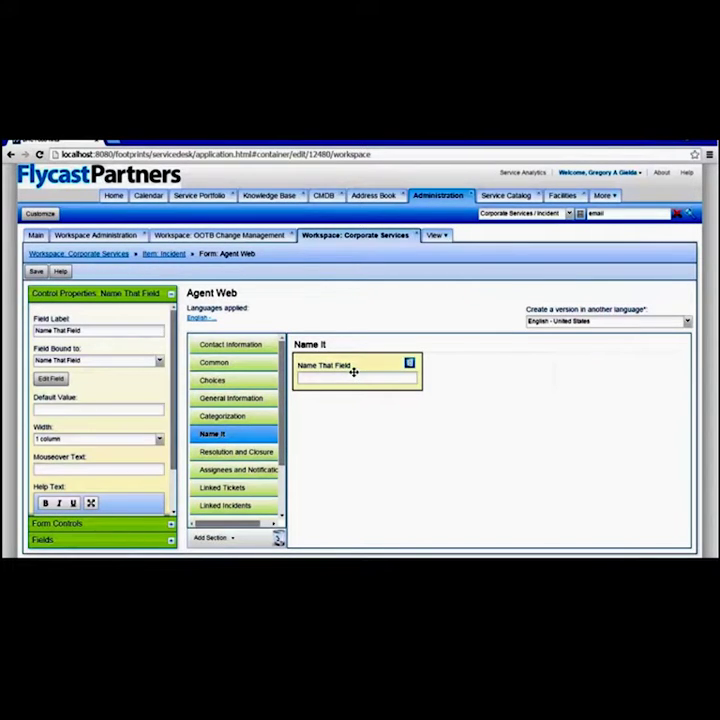
{"action": "left_click", "coordinate": [141, 405]}
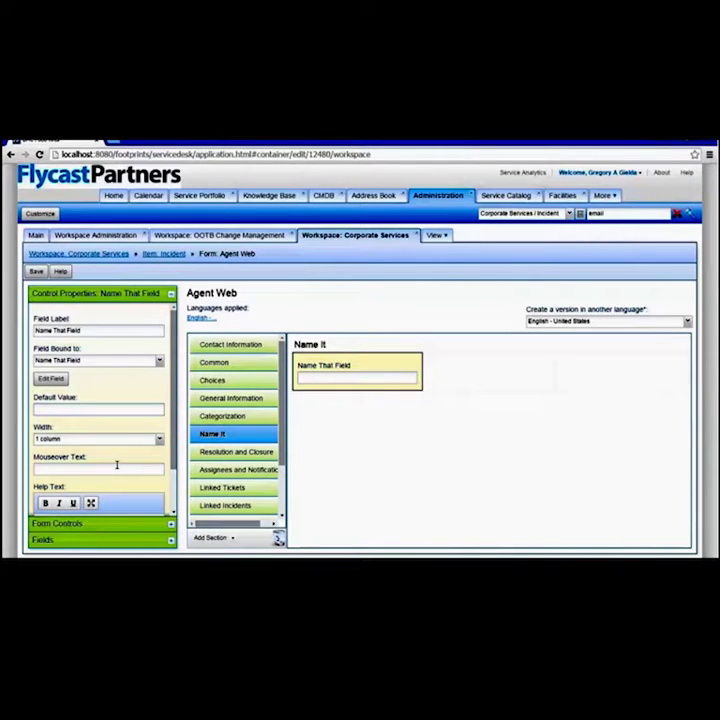
{"action": "left_click", "coordinate": [364, 320]}
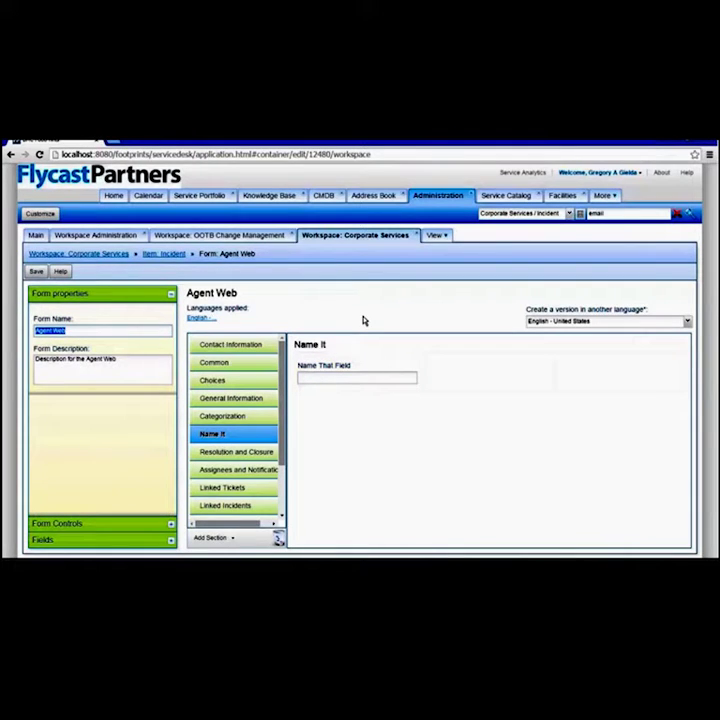
{"action": "mouse_move", "coordinate": [357, 380]}
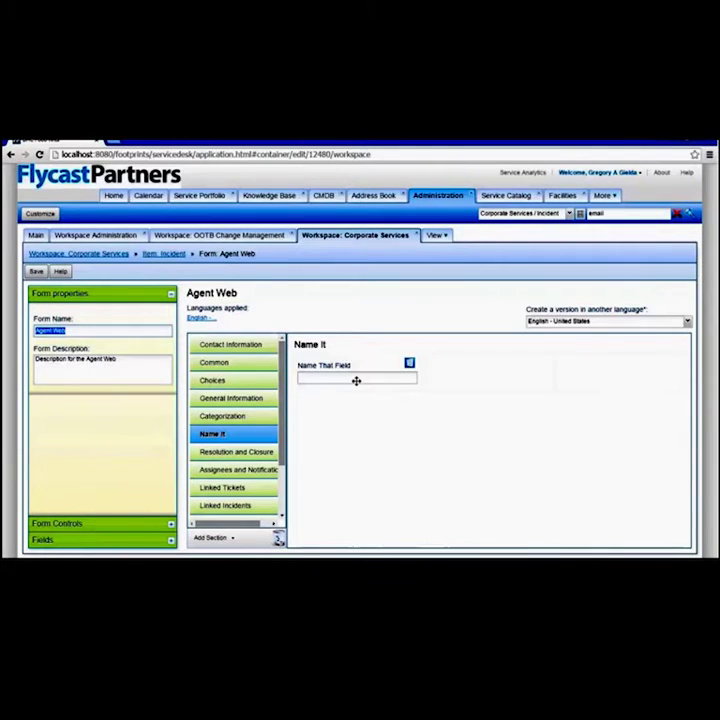
{"action": "left_click", "coordinate": [356, 381]}
{"action": "left_click", "coordinate": [360, 326]}
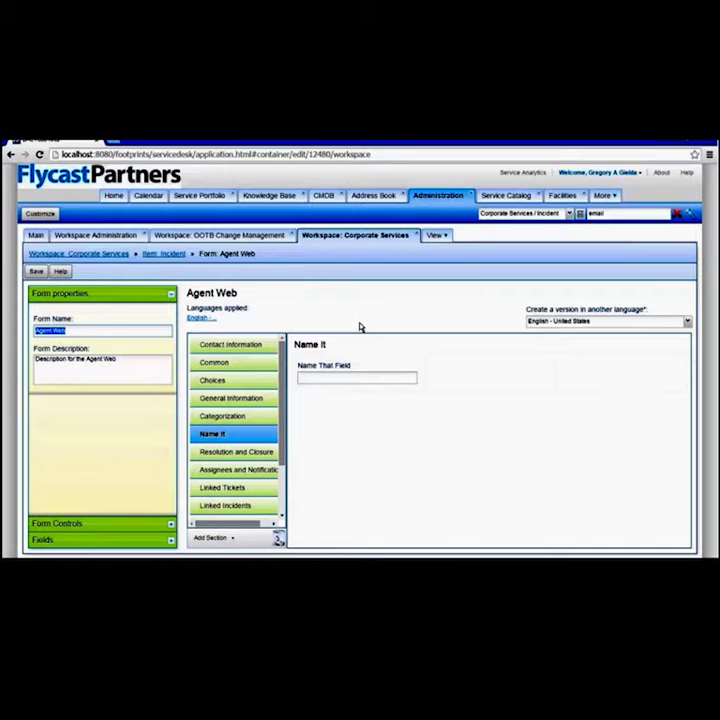
Select the form's Contact Information section, view the same section in a new incident, and return to the form designer.
{"action": "left_click", "coordinate": [241, 347]}
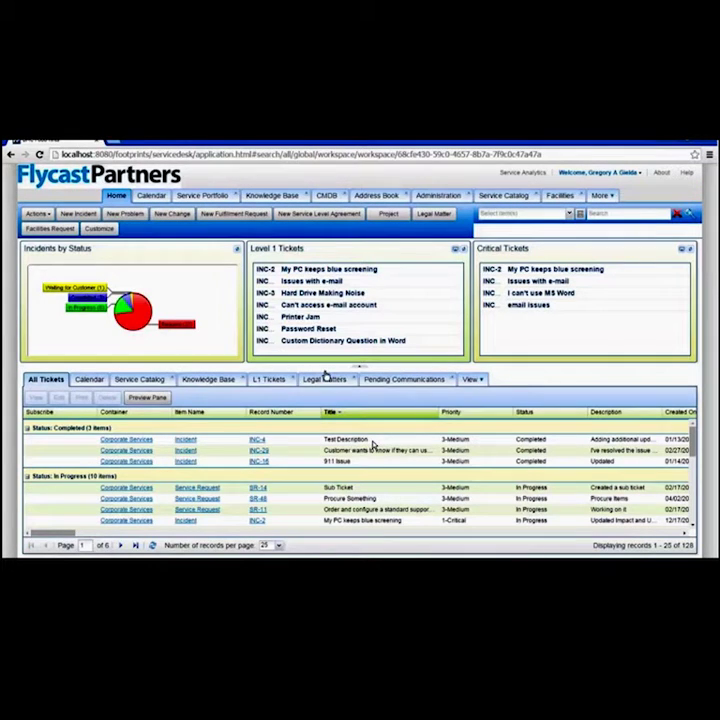
{"action": "left_click", "coordinate": [81, 214]}
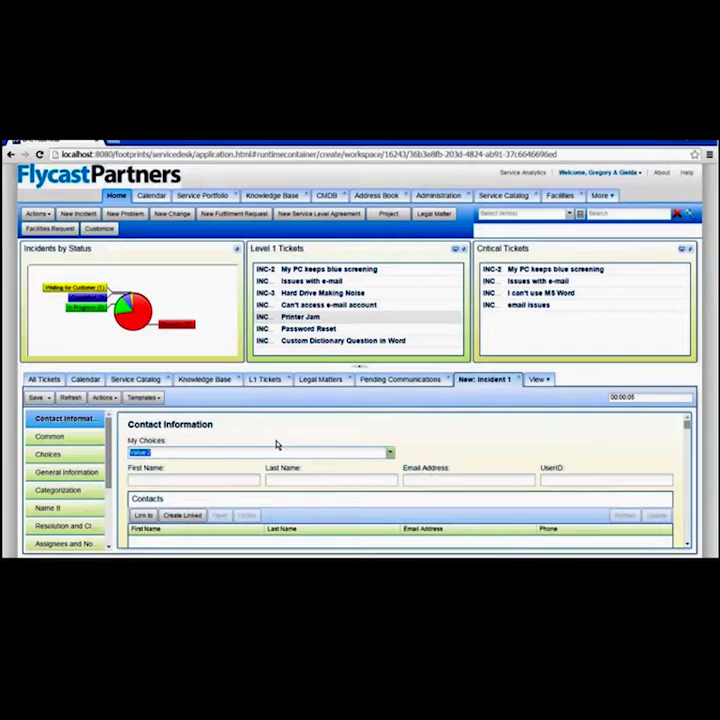
{"action": "scroll", "coordinate": [277, 445], "scroll_direction": "down", "scroll_amount": 1}
{"action": "scroll", "coordinate": [277, 445], "scroll_direction": "up", "scroll_amount": 1}
{"action": "left_click", "coordinate": [428, 198]}
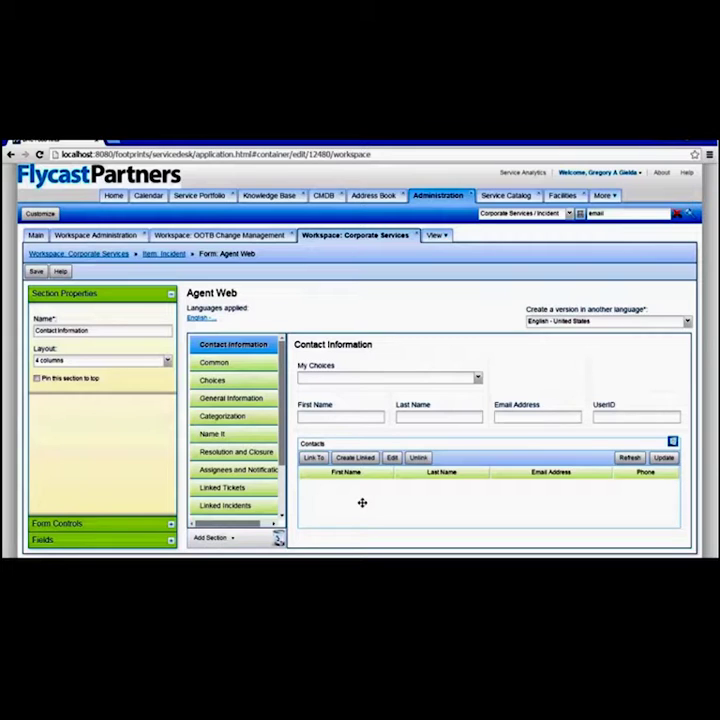
Close the Corporate Services workspace without saving the form changes and go back to the main administration page.
{"action": "left_click", "coordinate": [427, 286]}
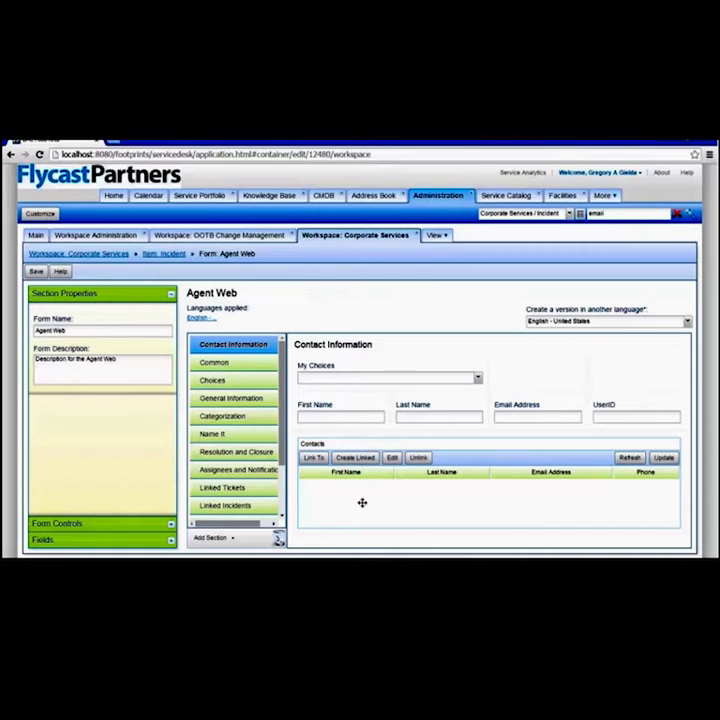
{"action": "left_click", "coordinate": [418, 235]}
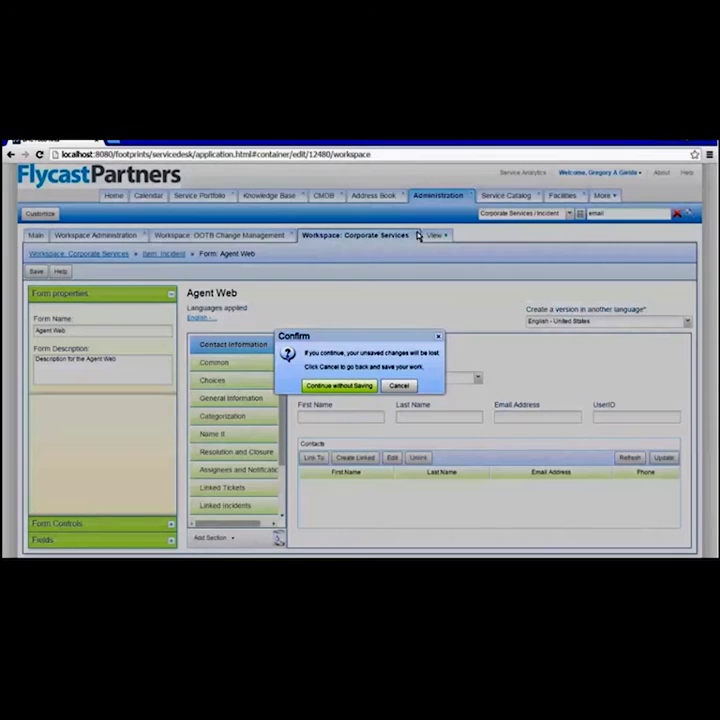
{"action": "left_click", "coordinate": [335, 386]}
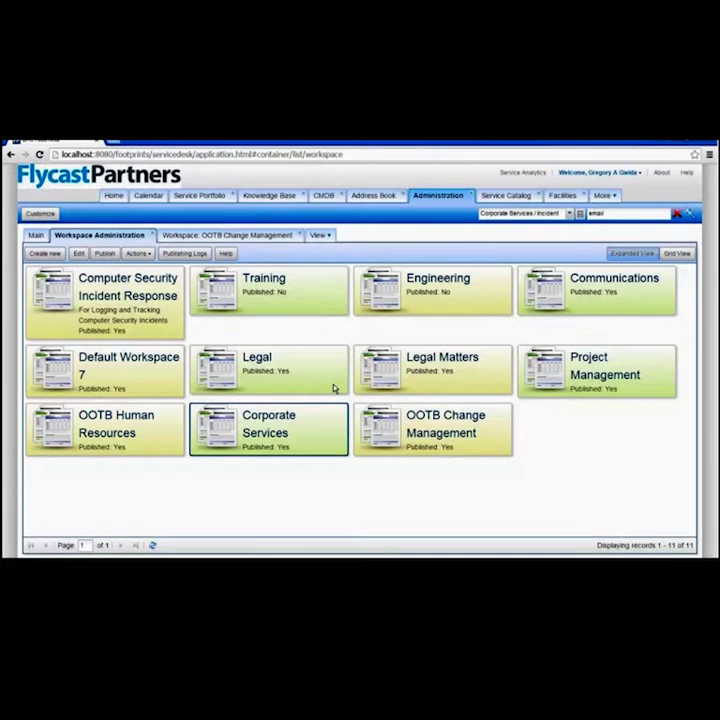
{"action": "left_click", "coordinate": [35, 235]}
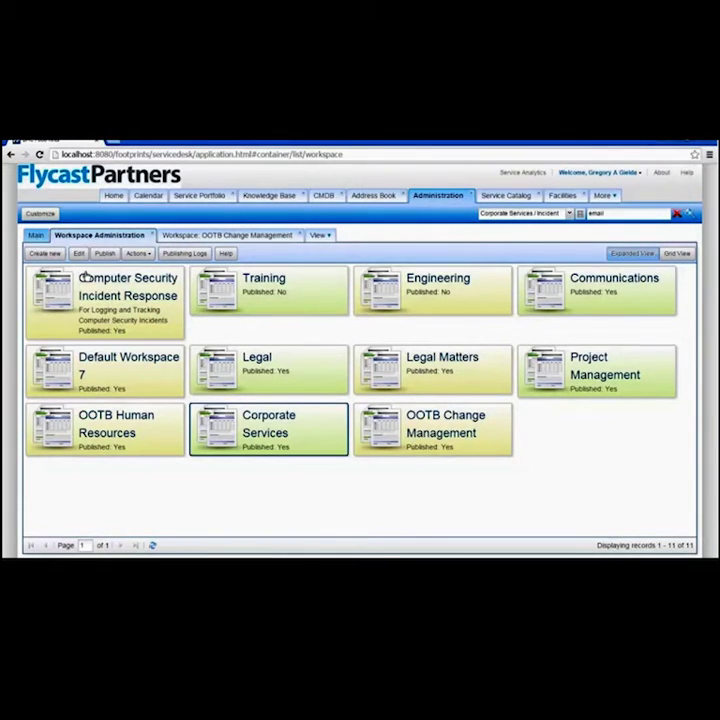